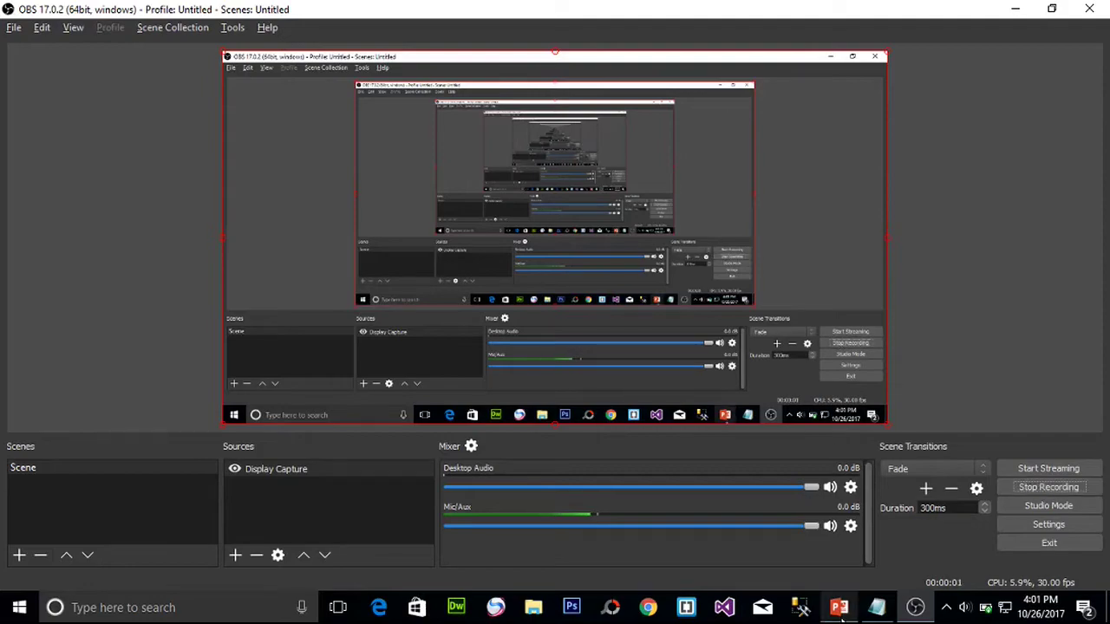
- Switch from OBS Studio to the APTECH presentation in PowerPoint
click(840, 607)
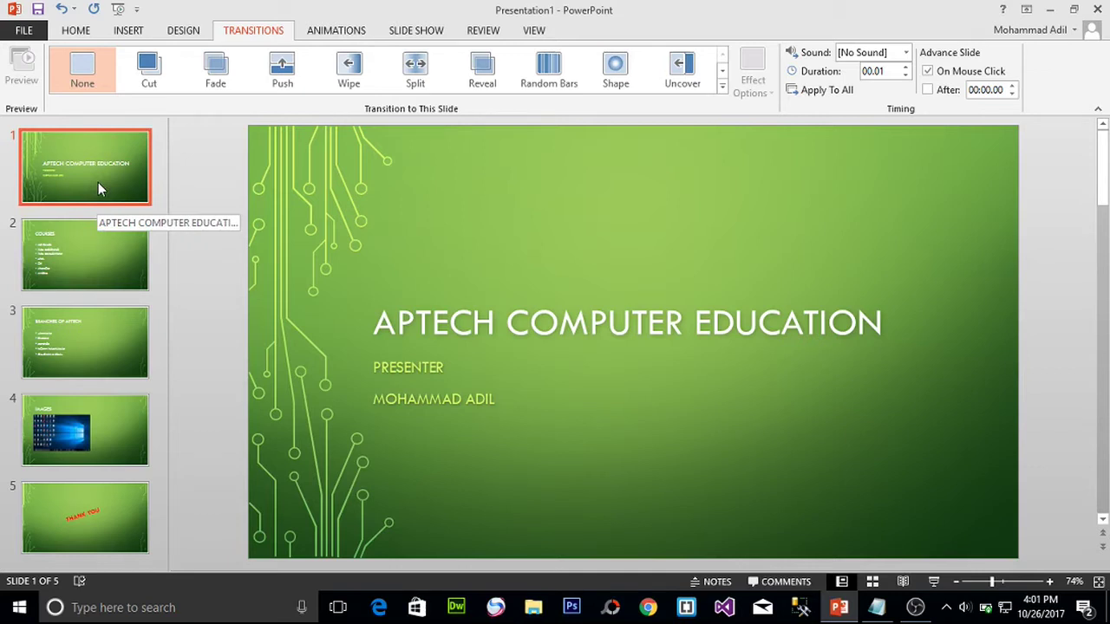
- Select all five slide thumbnails at once with Ctrl+A
key(ctrl+a)
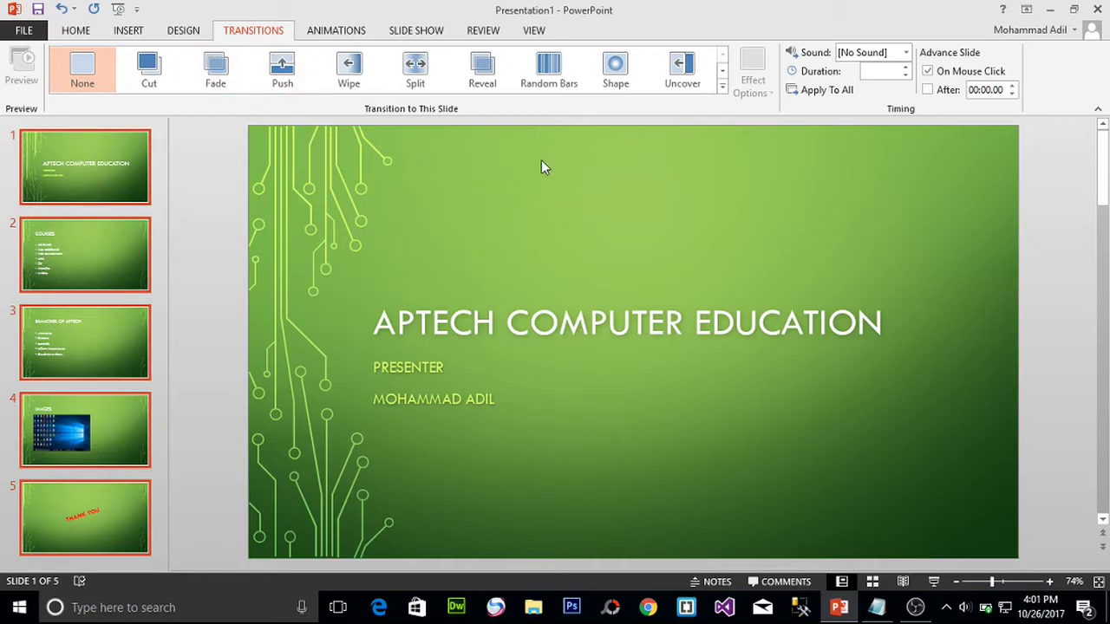
- Replace On Mouse Click with automatic advance After 00:05.00 for all slides
click(928, 72)
click(928, 91)
click(1013, 85)
click(1013, 85)
click(1013, 85)
click(1013, 85)
- Save the deck to the Desktop as APTECH COMPUTER EDUCATION.pptx, then reselect the title slide
key(ctrl+s)
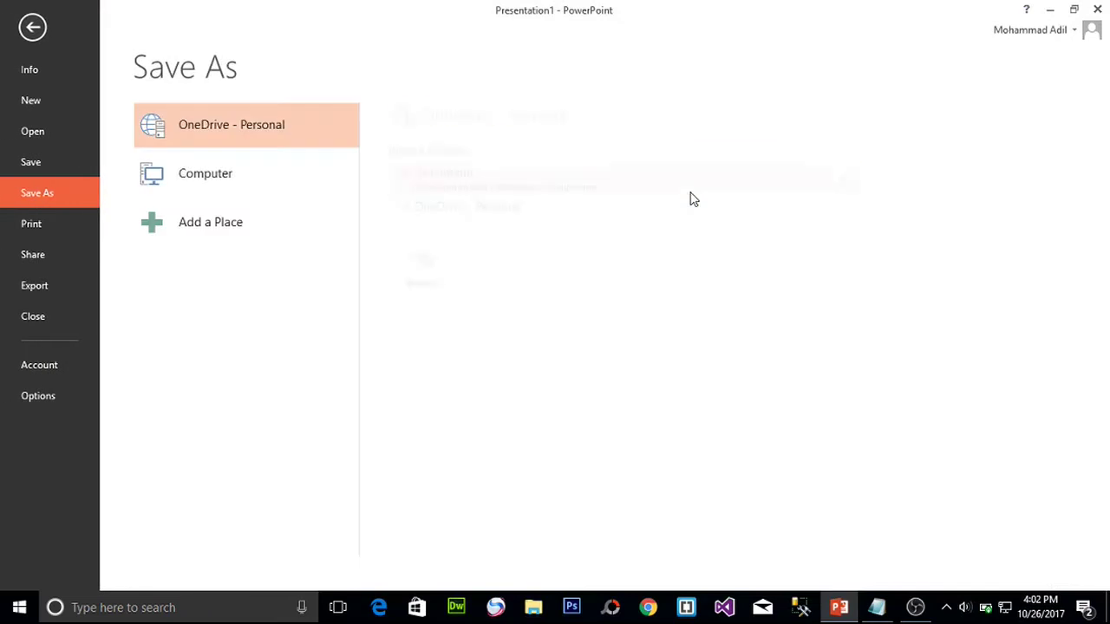
click(215, 180)
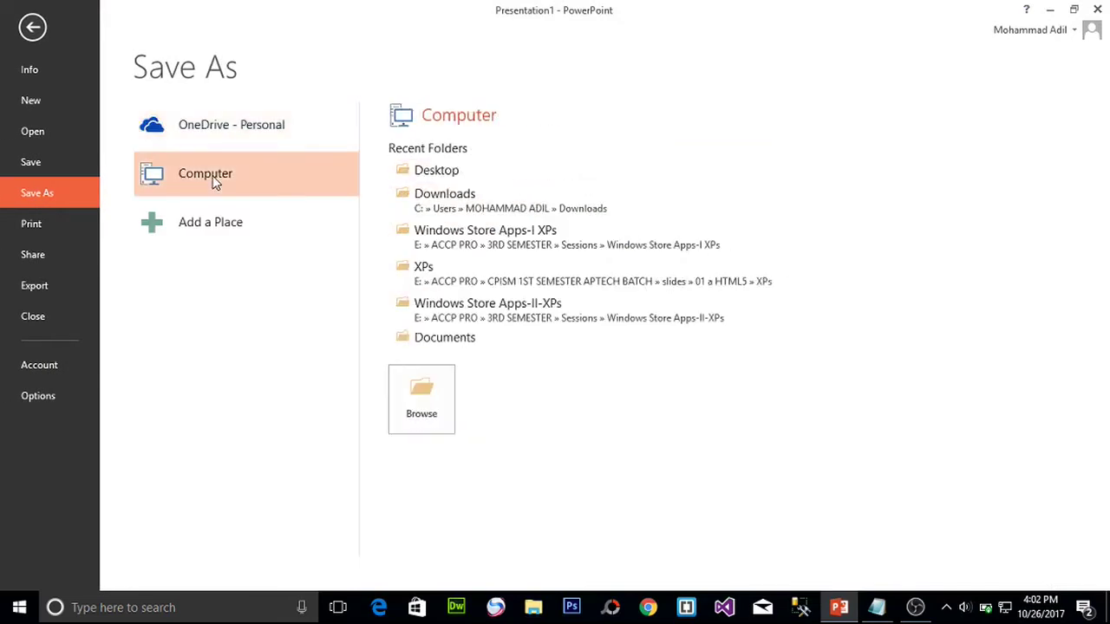
click(214, 181)
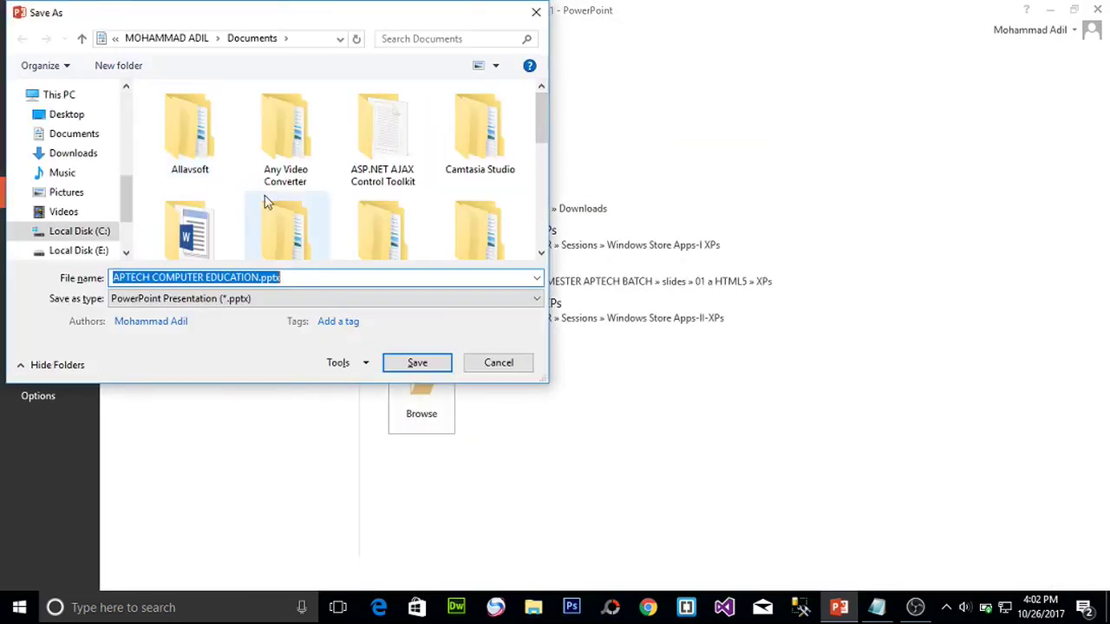
click(76, 121)
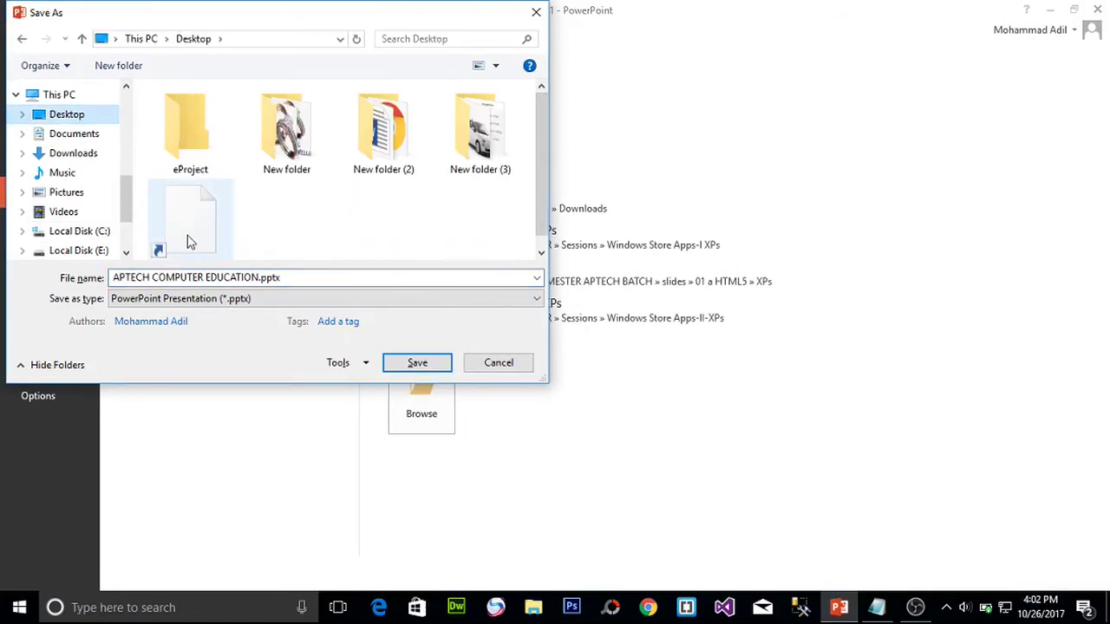
click(417, 362)
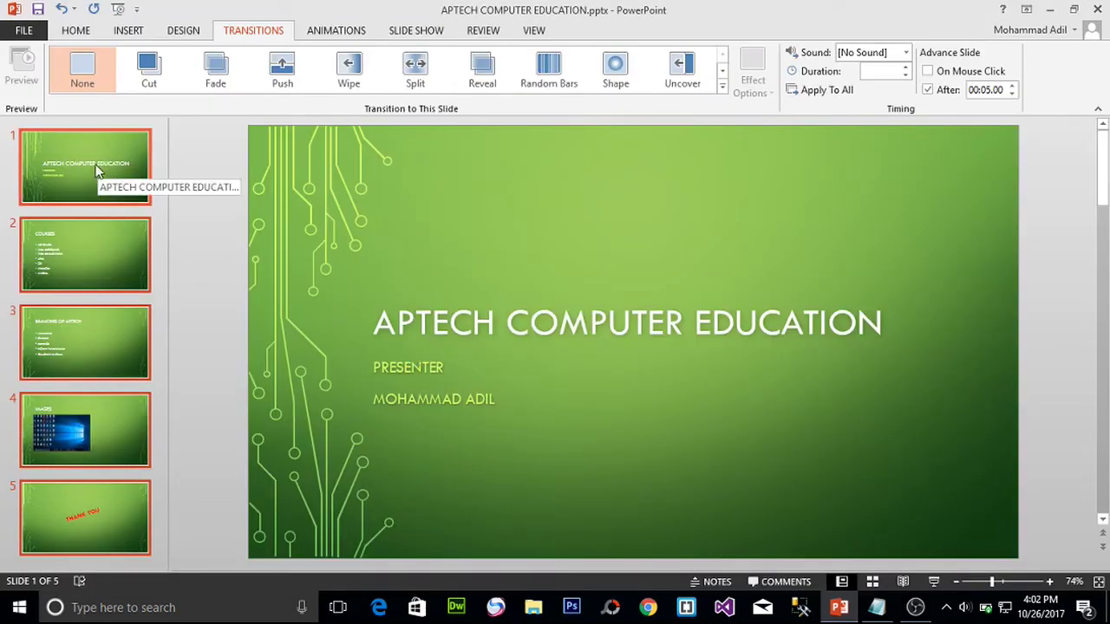
click(86, 161)
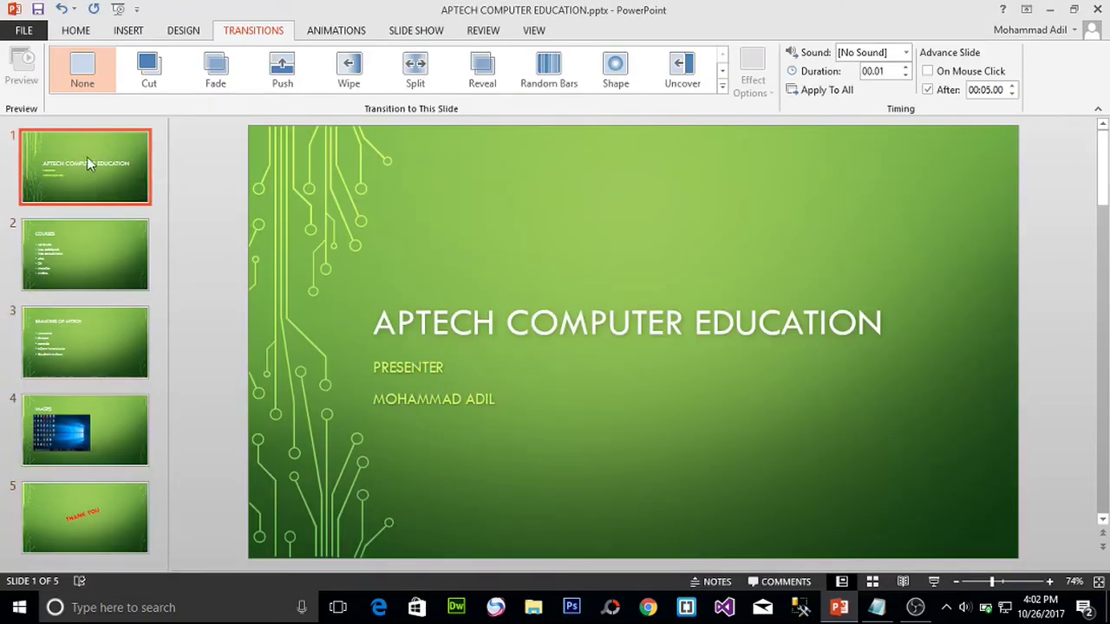
- Run the slide show from the start through COURSES and BRANCHES OF APTECH, then exit
click(934, 583)
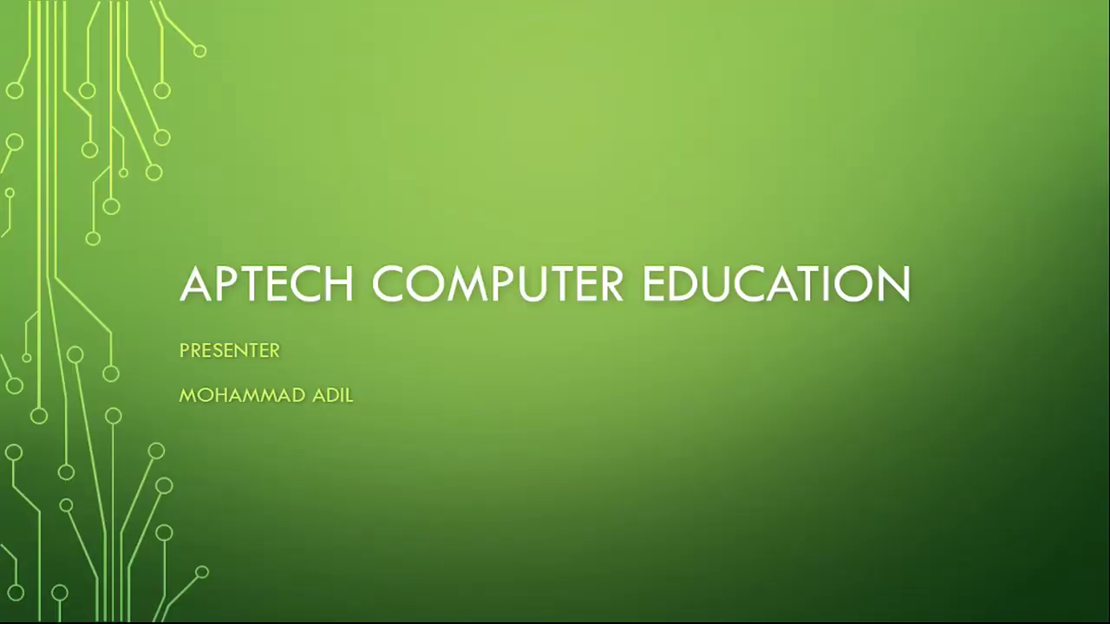
key(Right)
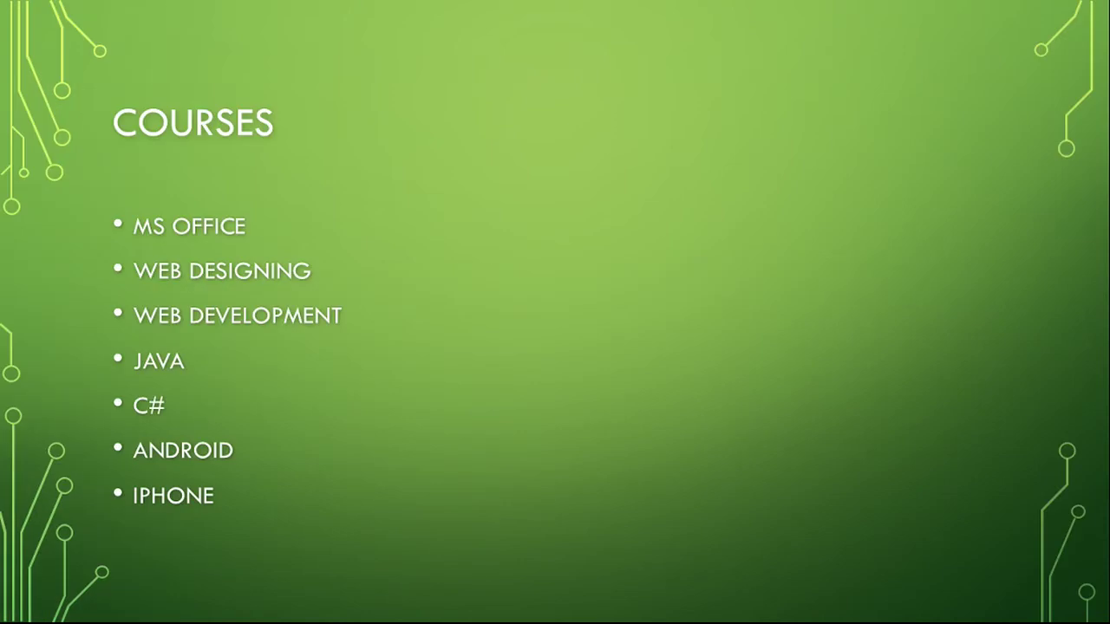
key(Right)
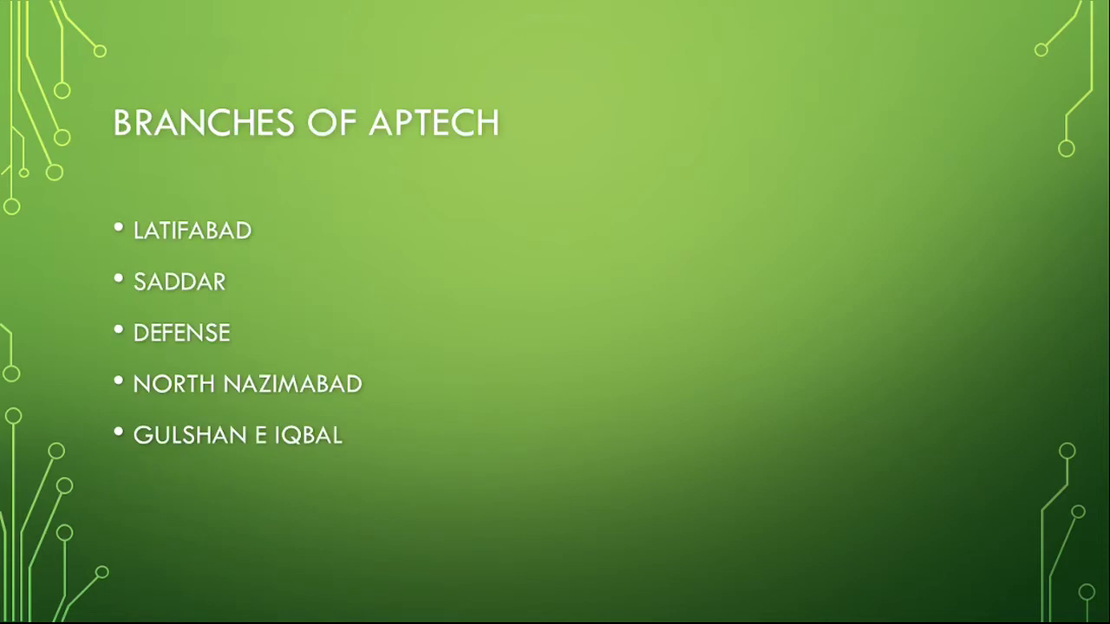
key(Right)
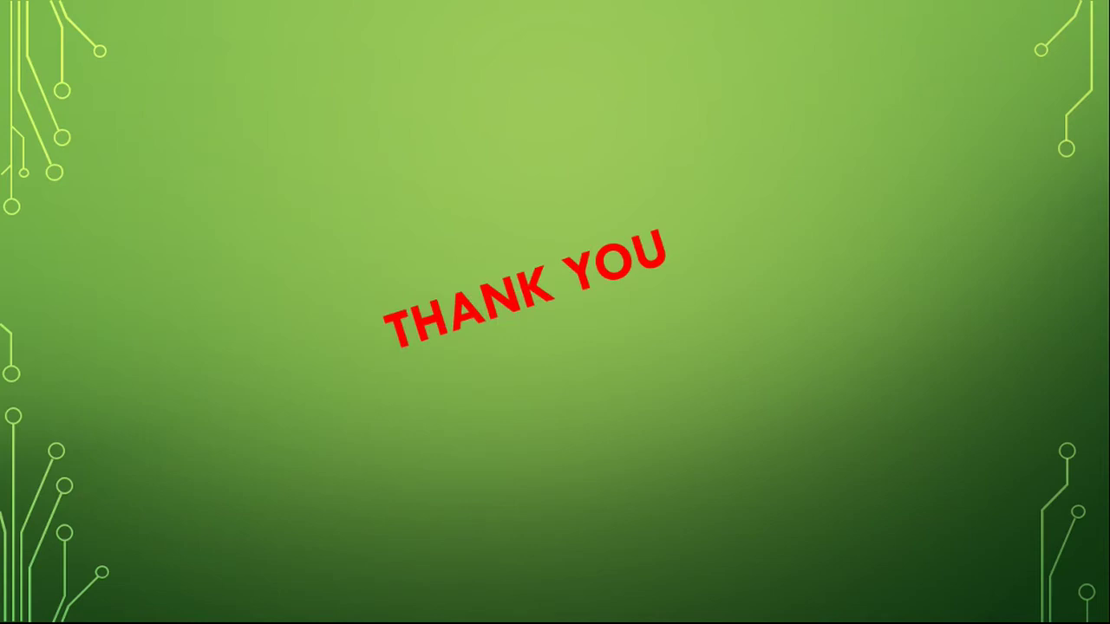
key(Escape)
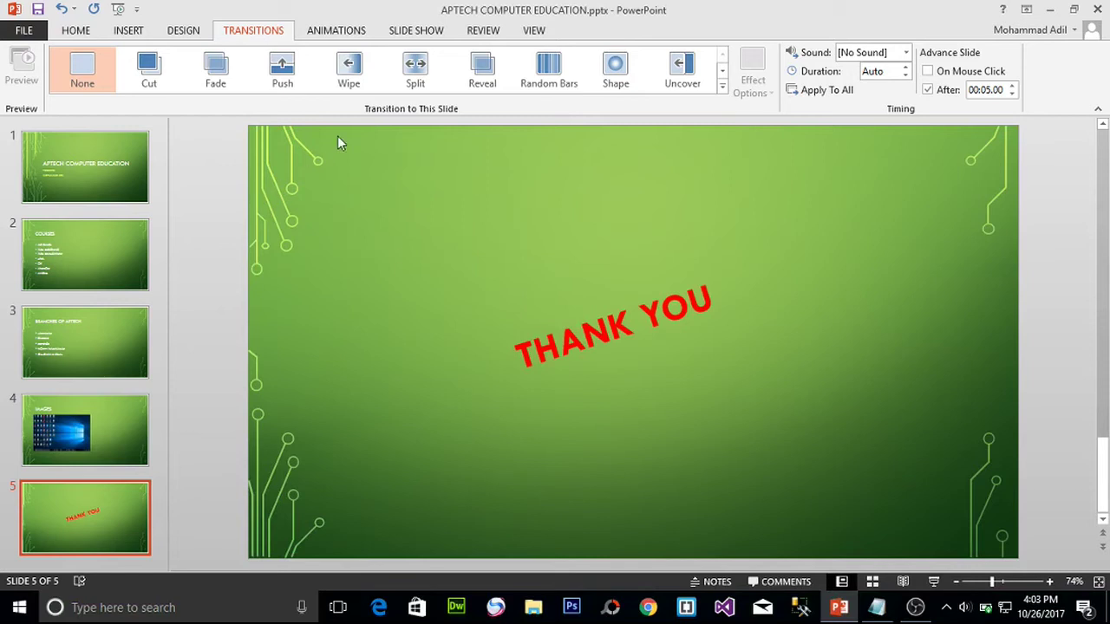
- Check the title slide's timing, then display slide 2, COURSES, in the editor
click(93, 166)
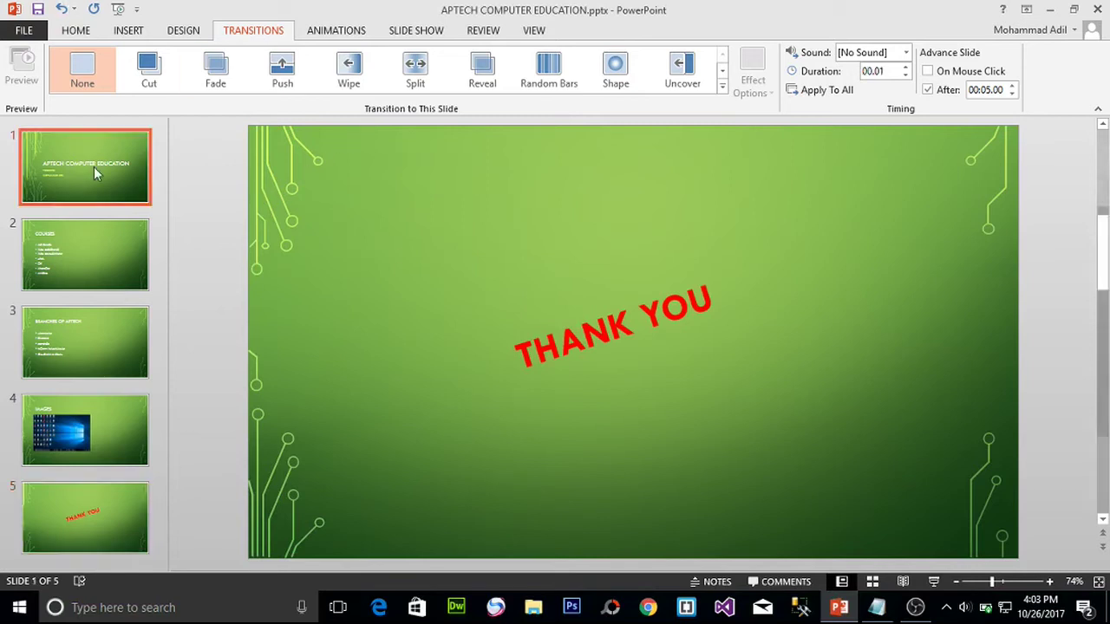
click(91, 240)
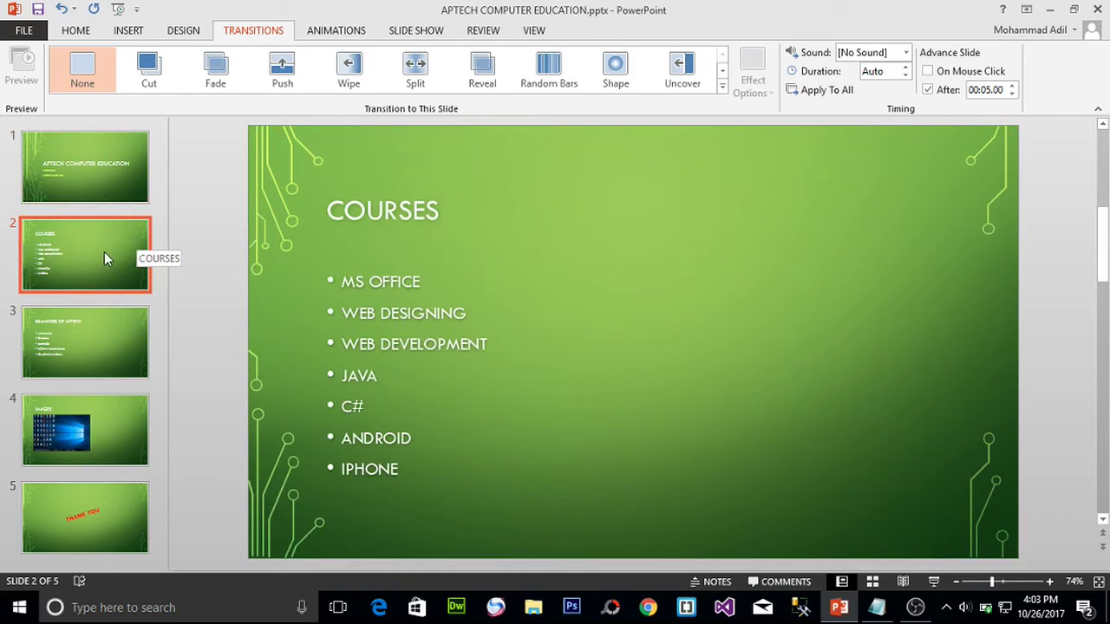
click(93, 175)
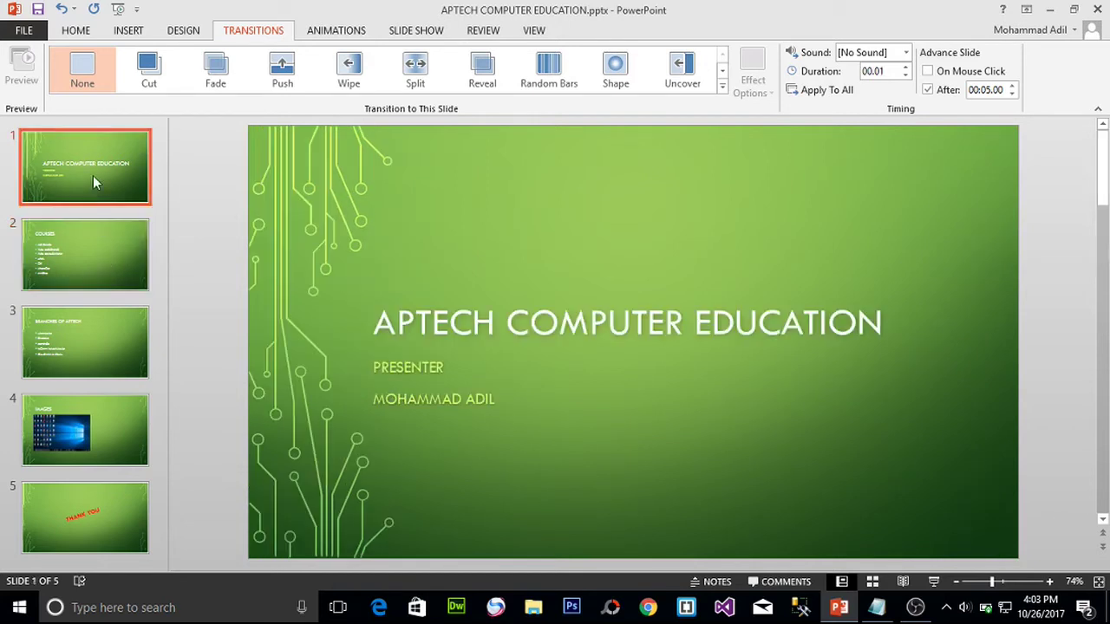
click(89, 234)
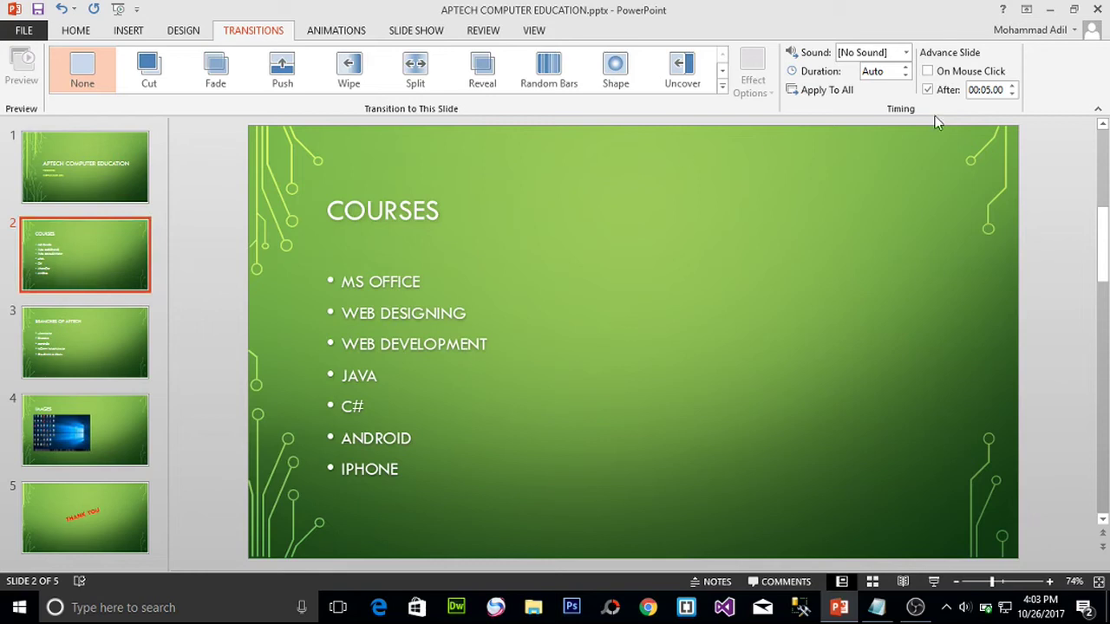
- Lengthen the COURSES slide's automatic advance to 00:10.00
click(1014, 86)
click(1014, 86)
click(1014, 86)
click(1014, 86)
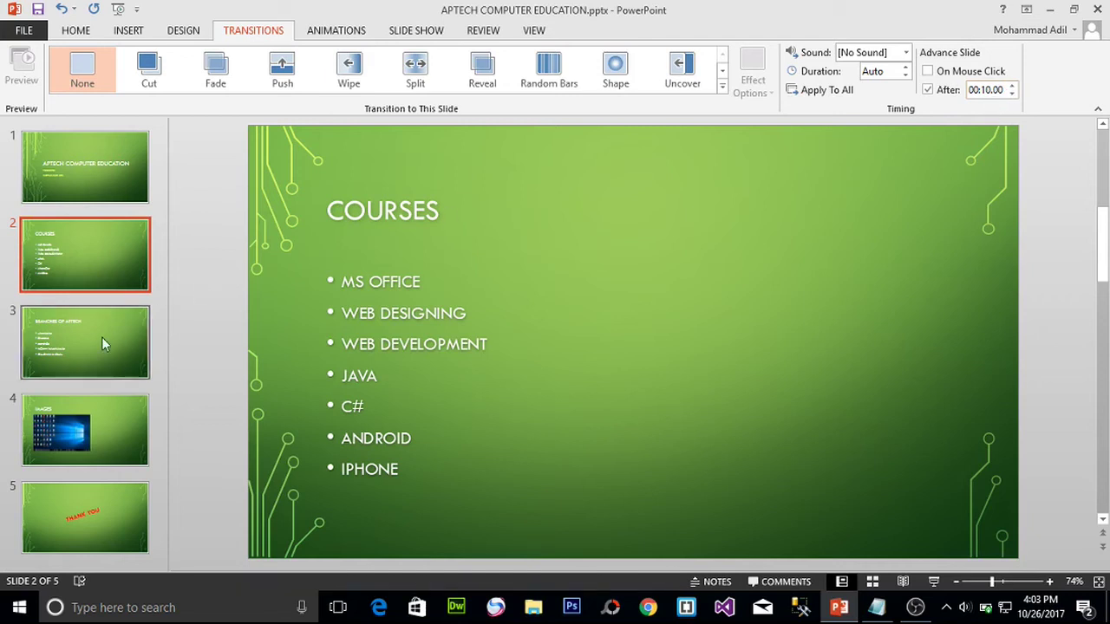
- Check the BRANCHES OF APTECH slide's timing, then stop the OBS recording
click(77, 347)
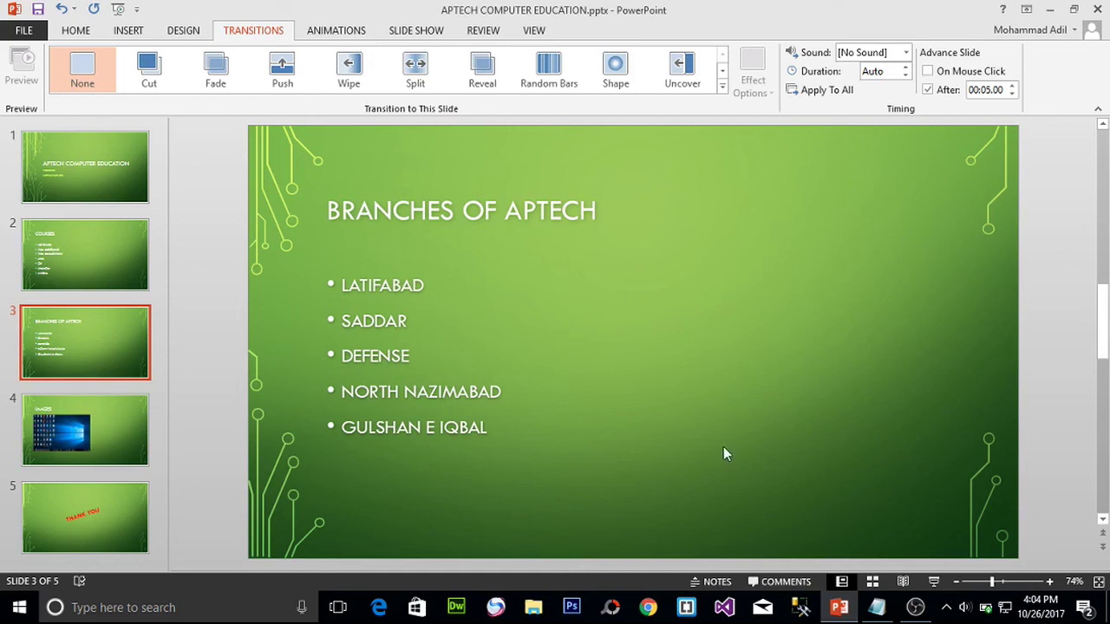
click(915, 607)
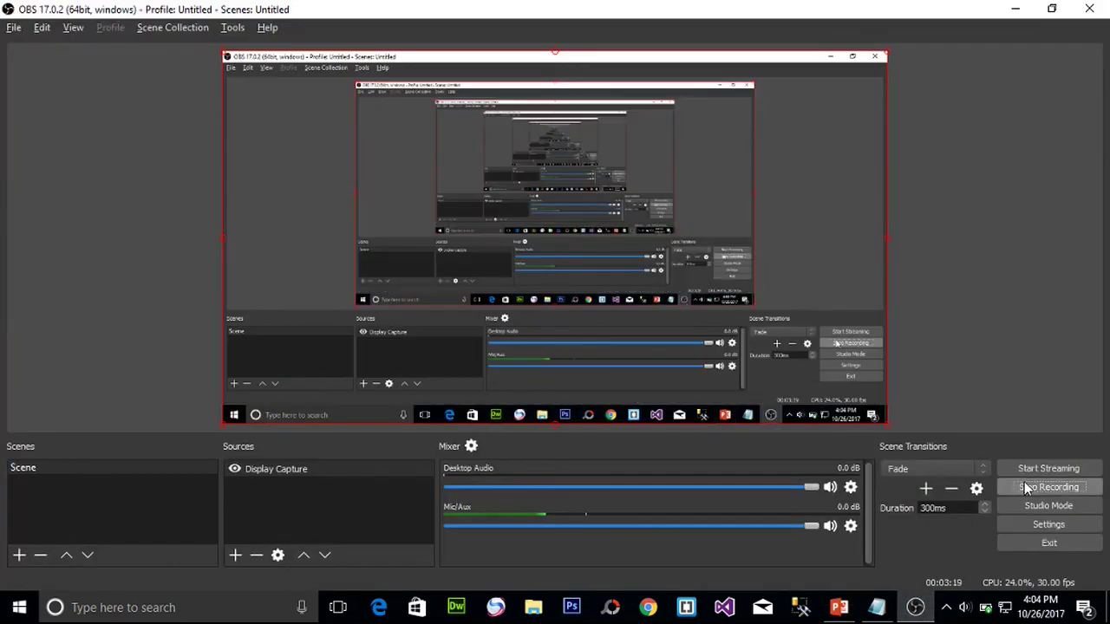
click(1029, 488)
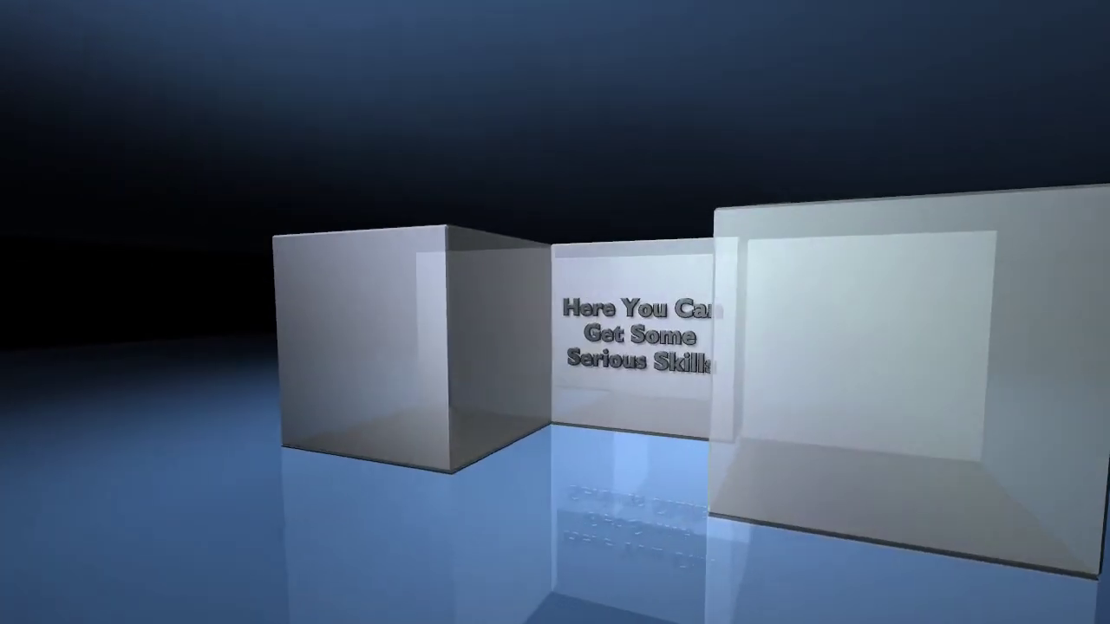